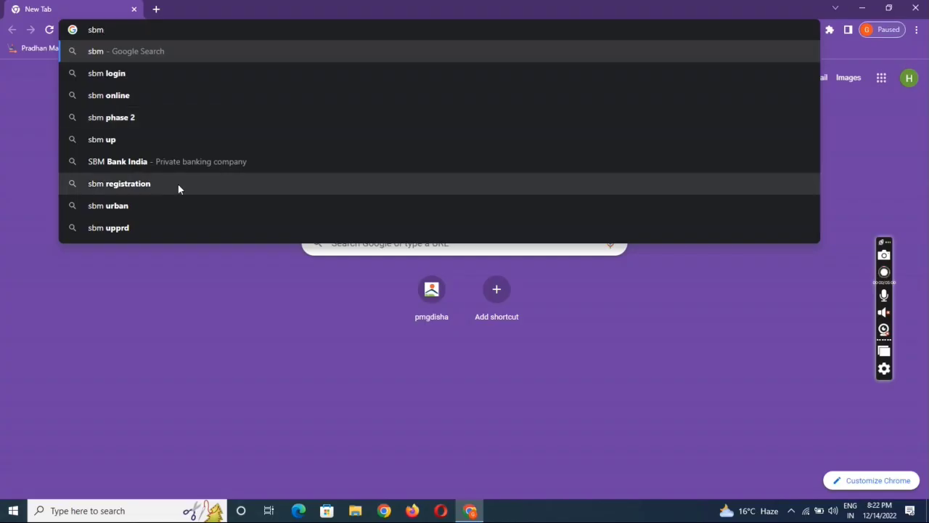
Run a Google search for 'sbm registration' from the autocomplete suggestion.
click(178, 183)
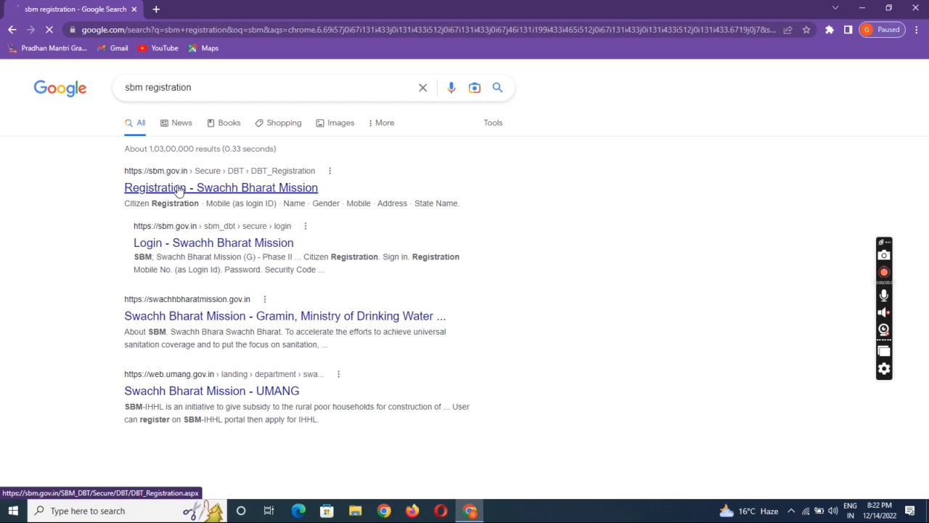
Open the Swachh Bharat Mission registration page and enter the mobile number, name and Male gender.
click(179, 189)
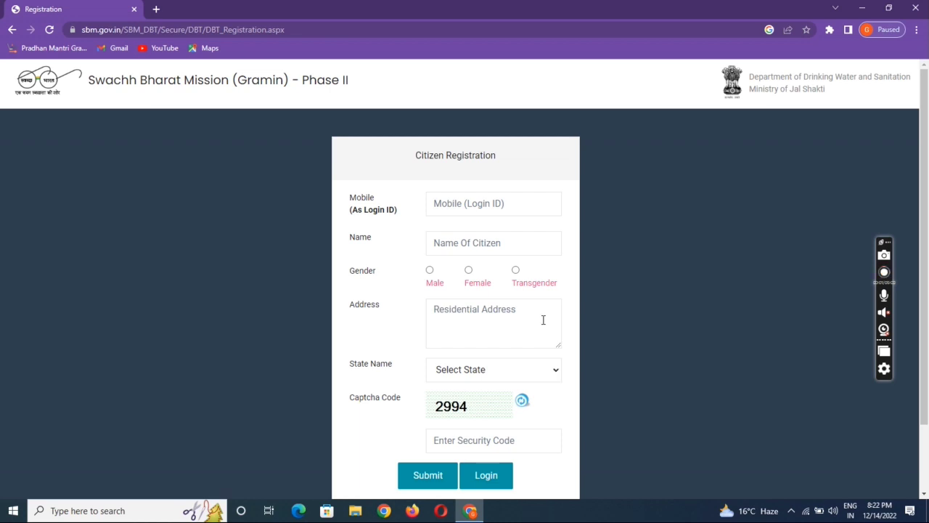
click(478, 208)
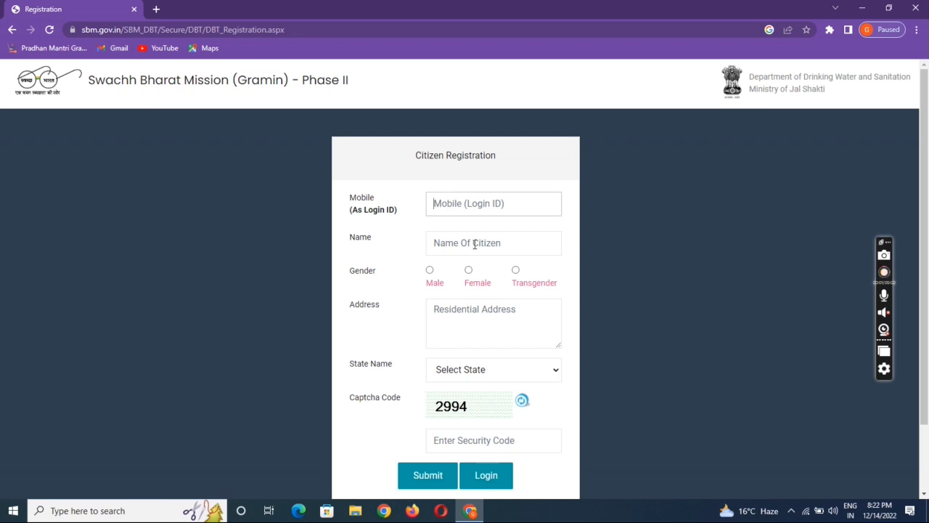
click(474, 245)
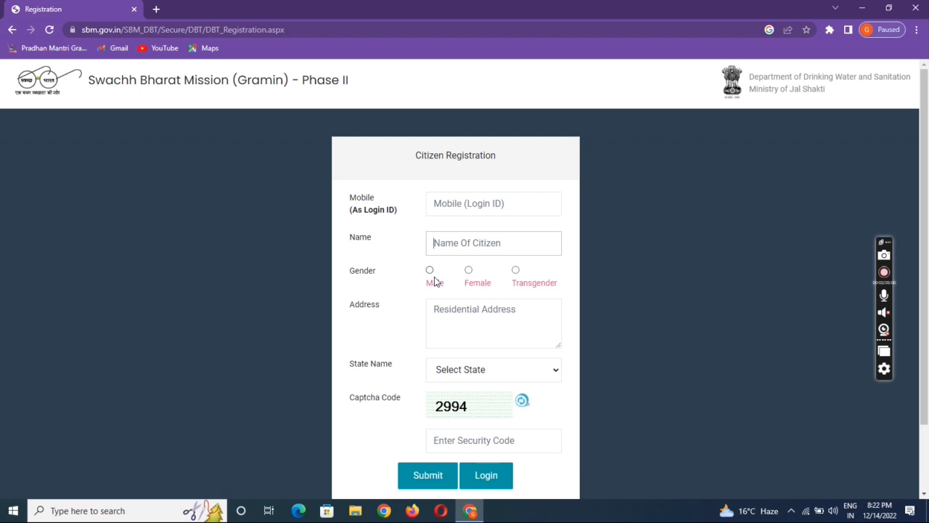
click(434, 282)
Enter the address, choose Uttar Pradesh as State Name, and fill in the security code.
click(459, 326)
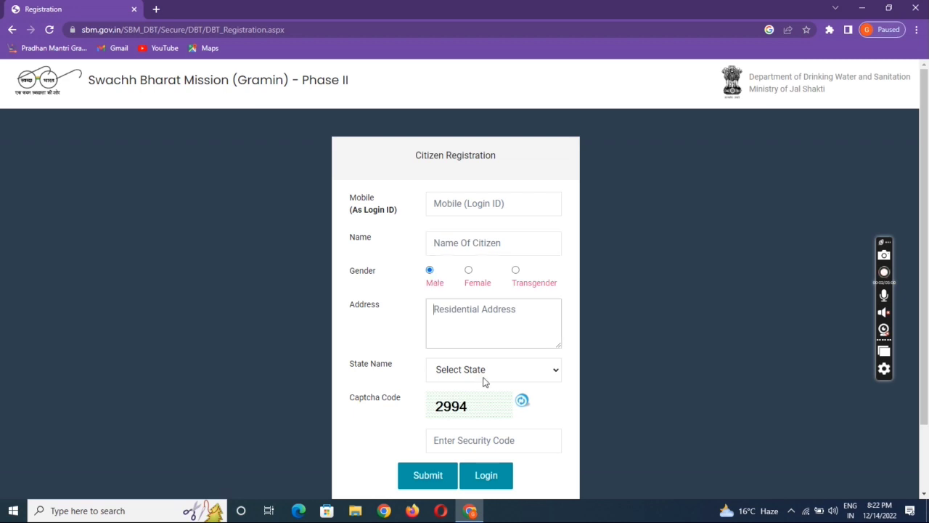
click(484, 379)
key(u)
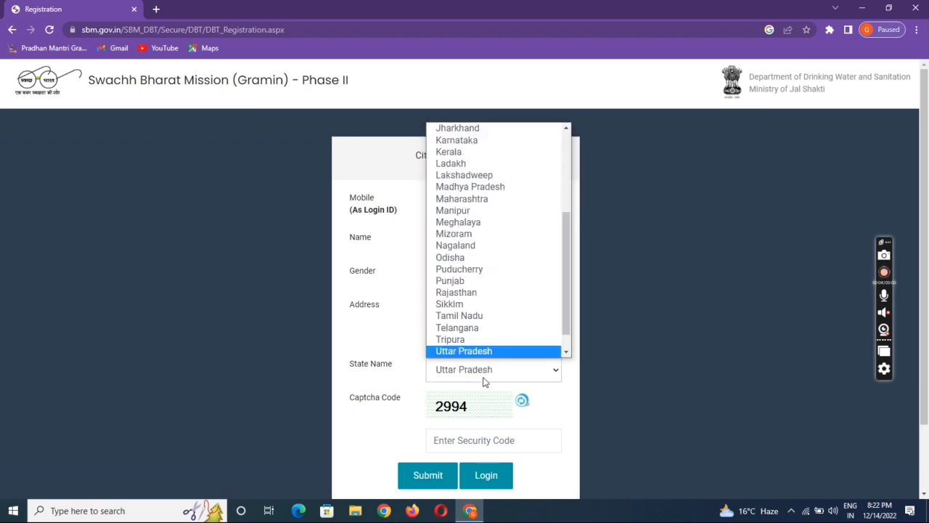
key(Return)
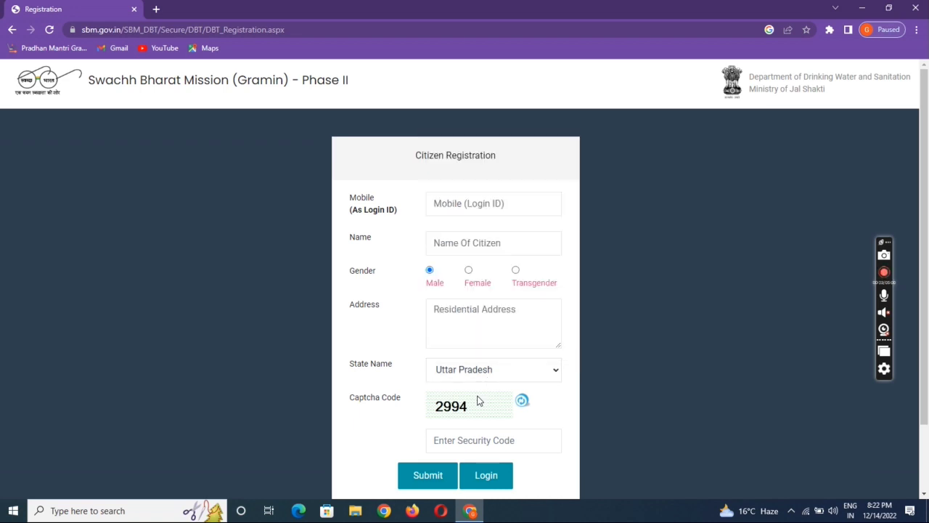
click(472, 441)
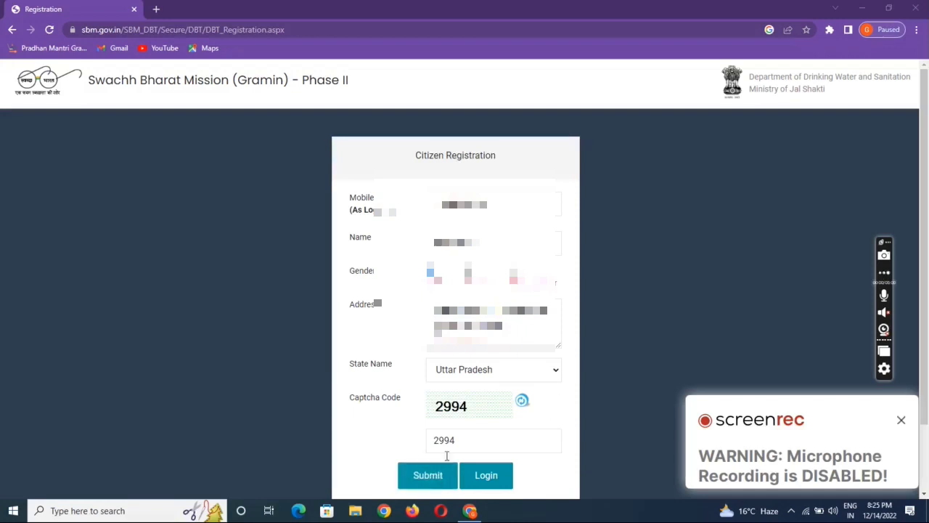
click(429, 479)
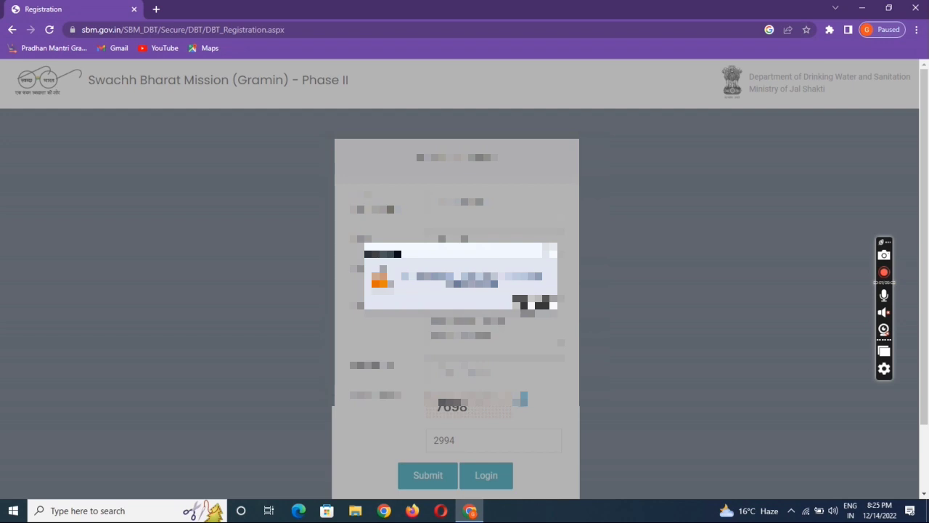
click(535, 303)
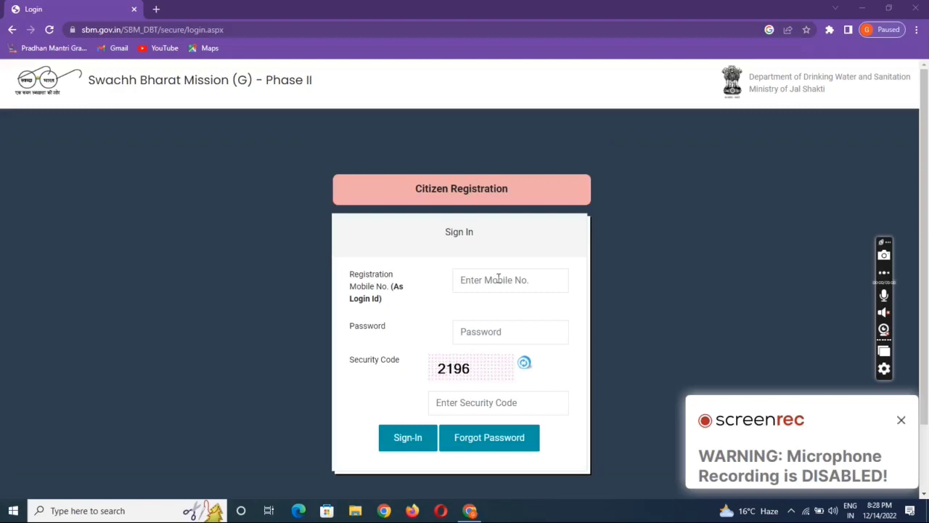
Sign in with the registered mobile number, account password and the security code.
click(498, 279)
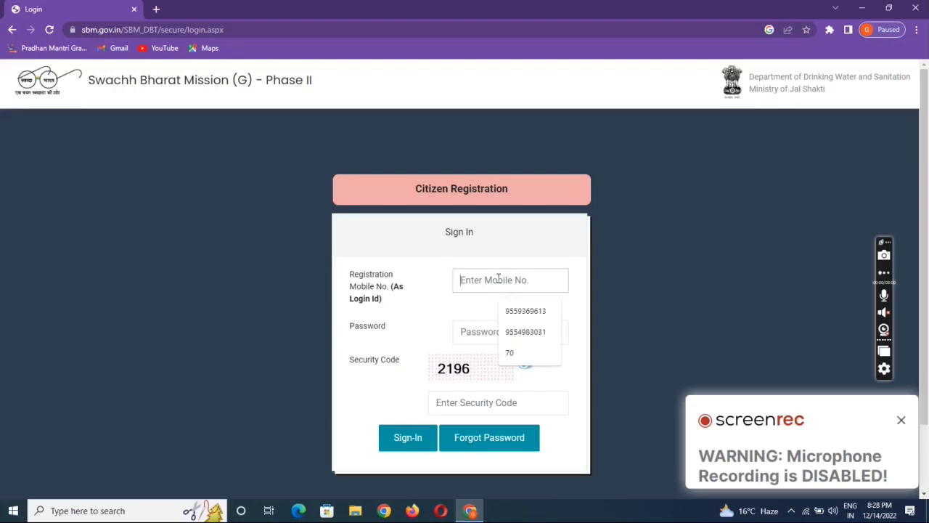
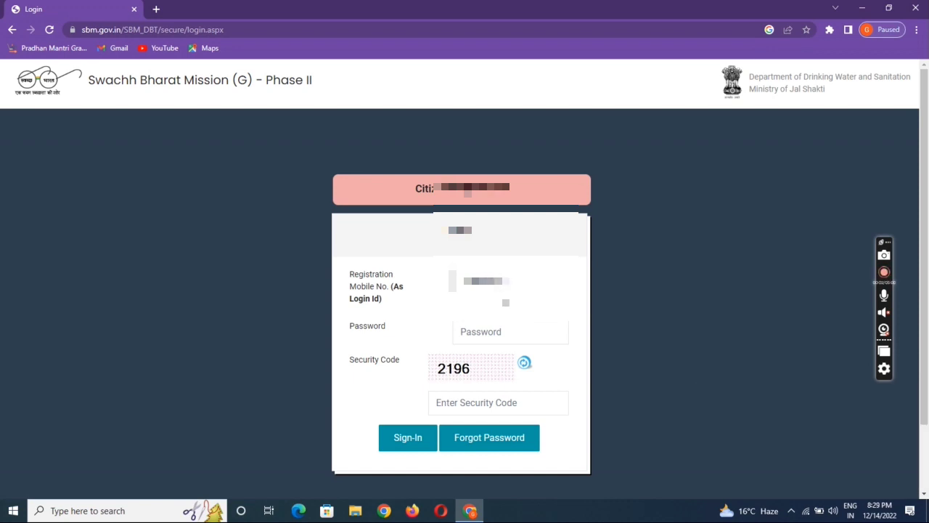
click(499, 330)
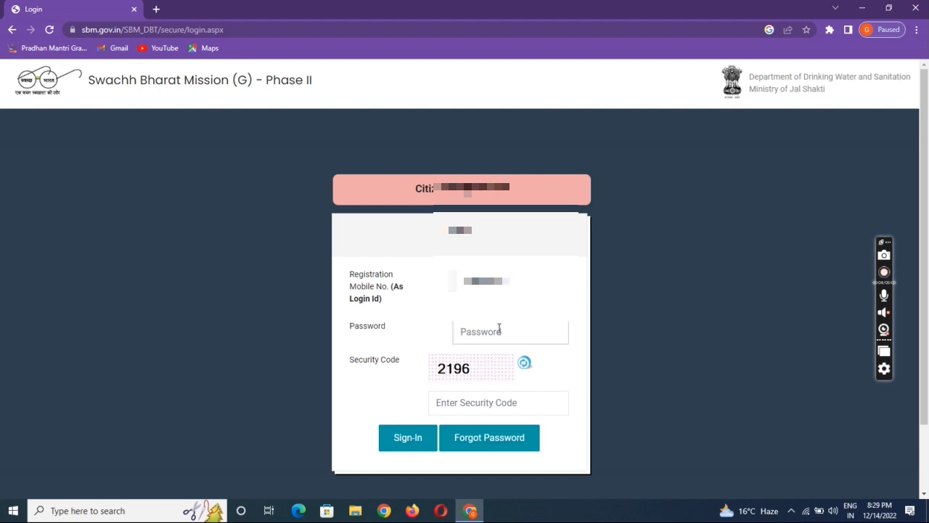
text(••••)
click(488, 402)
text(2196)
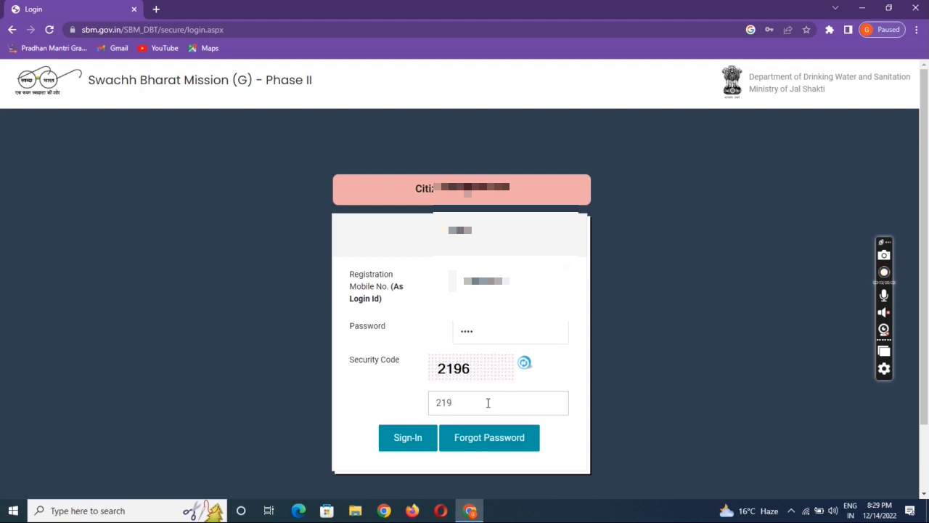
click(416, 436)
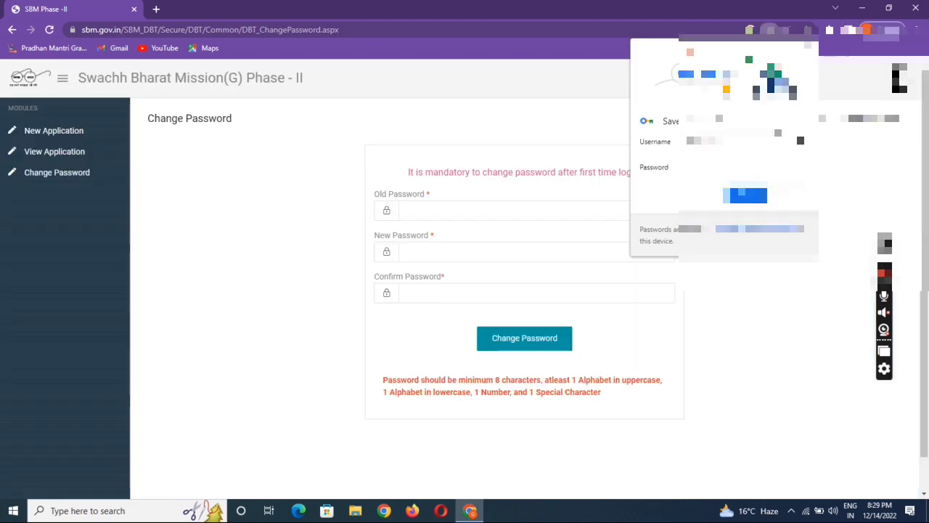
Enter the old password and a new password twice, then submit the password change.
click(479, 208)
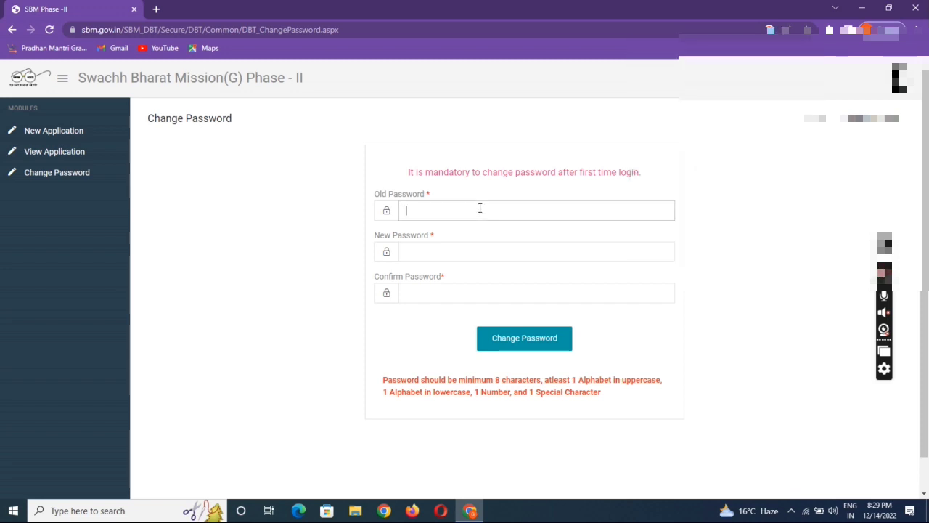
text(*)
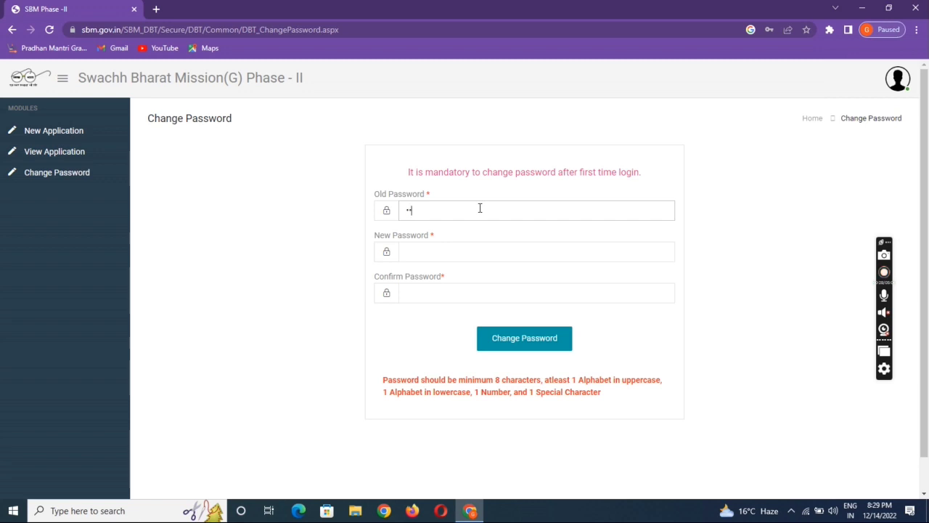
text(*********)
click(457, 248)
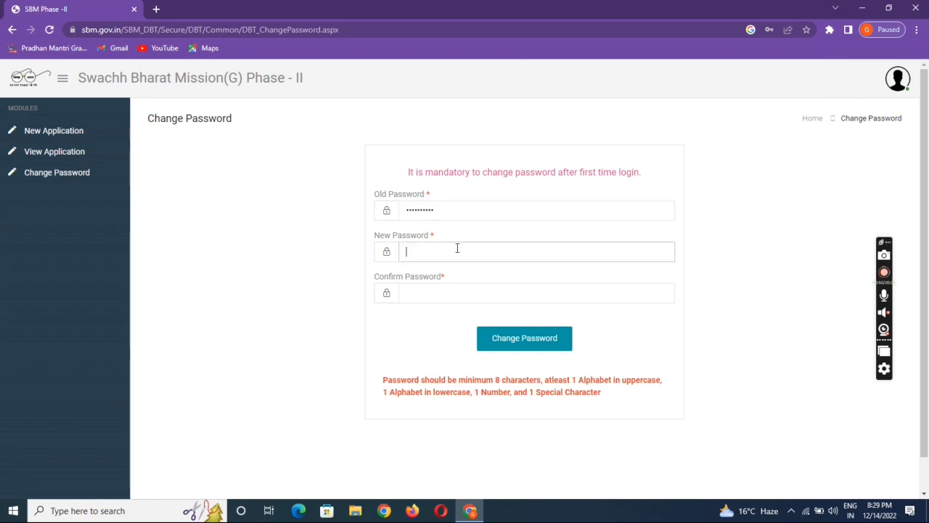
text(**********)
key(Tab)
text(******)
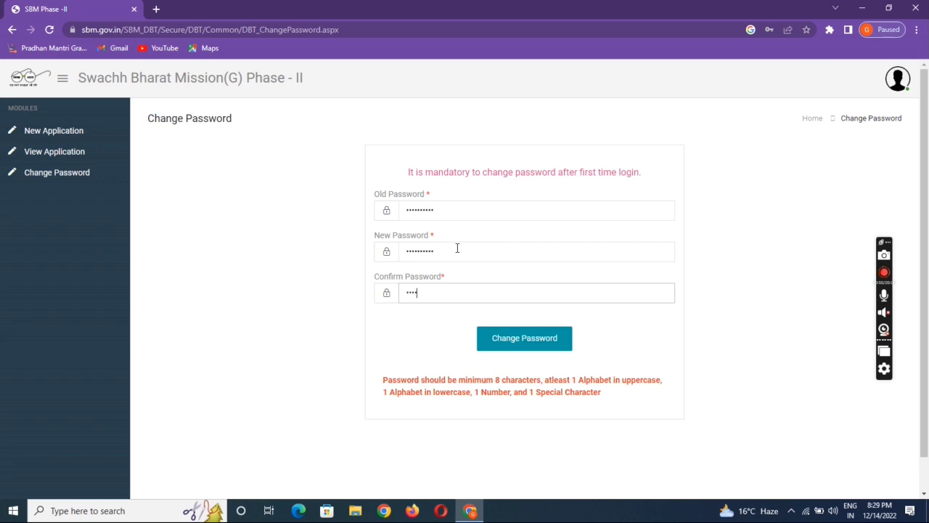
text(****)
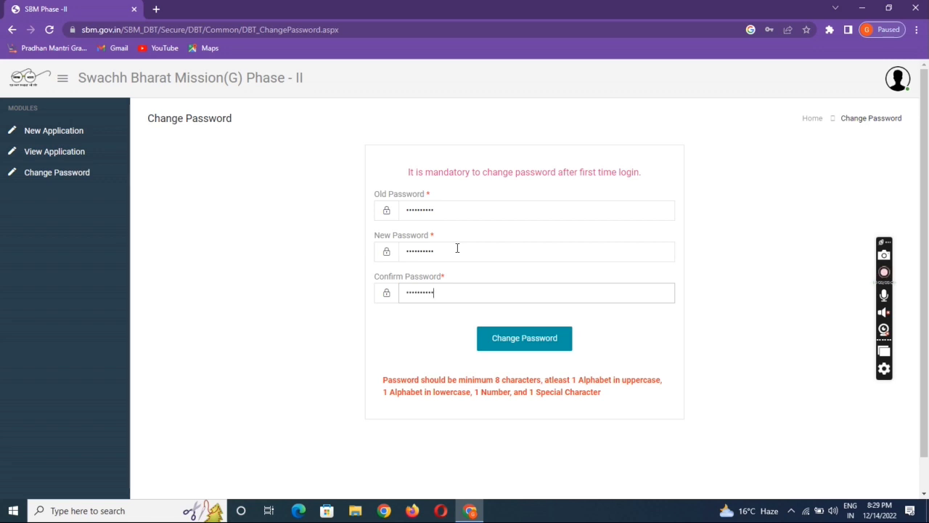
click(506, 346)
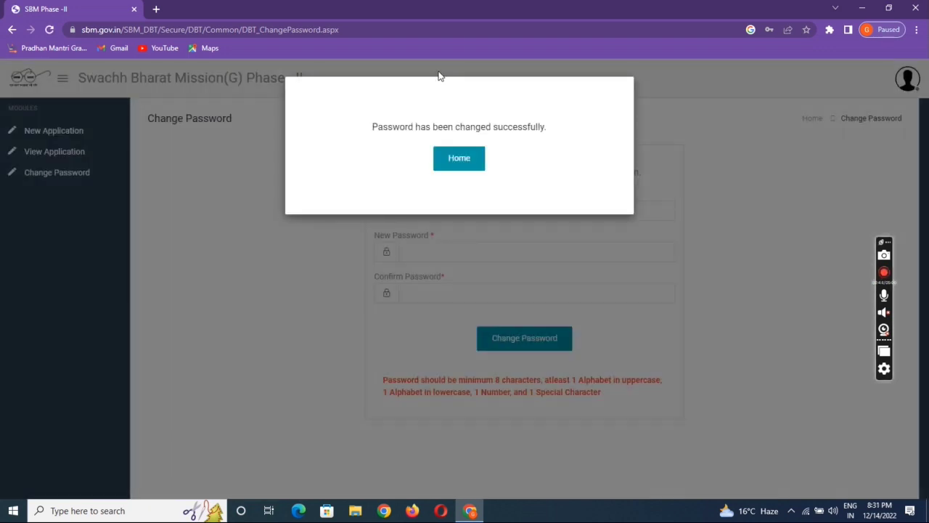
Go back to the citizen home page and start a New Application from Modules.
click(463, 170)
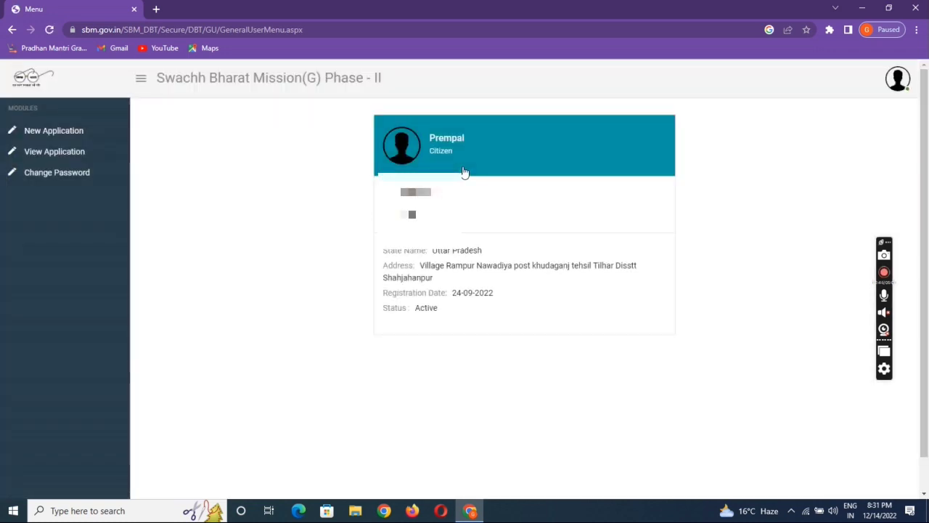
click(46, 136)
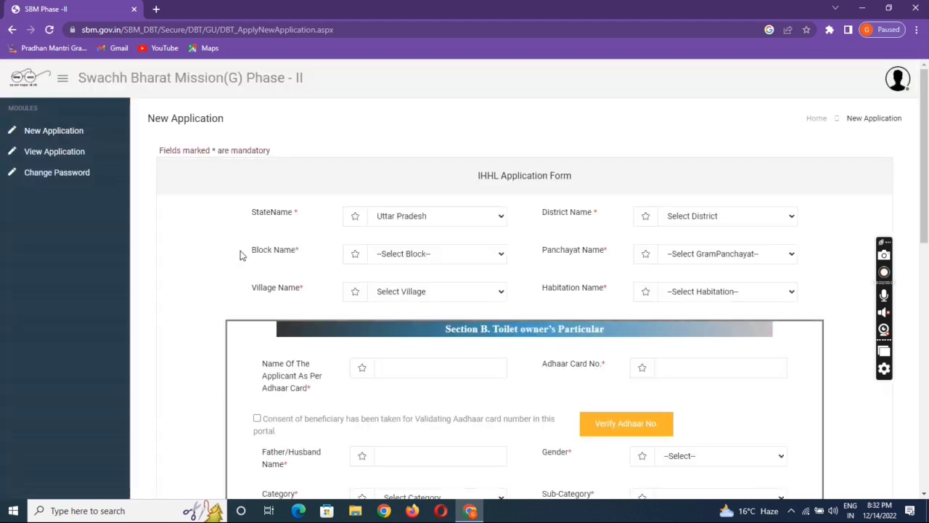
Set the district to SHAHJAHANPUR and the block to KHUDAGANJ KATRA.
drag(926, 170, 927, 183)
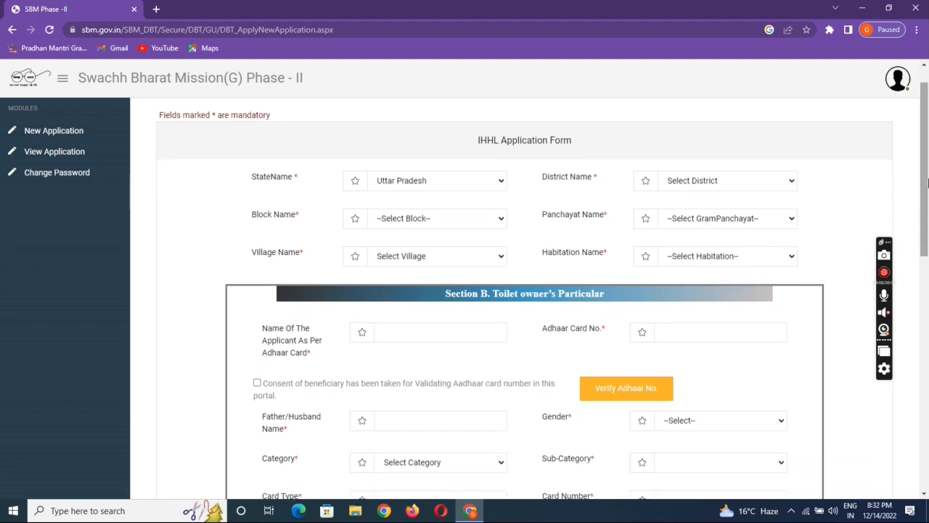
click(715, 180)
text(sh)
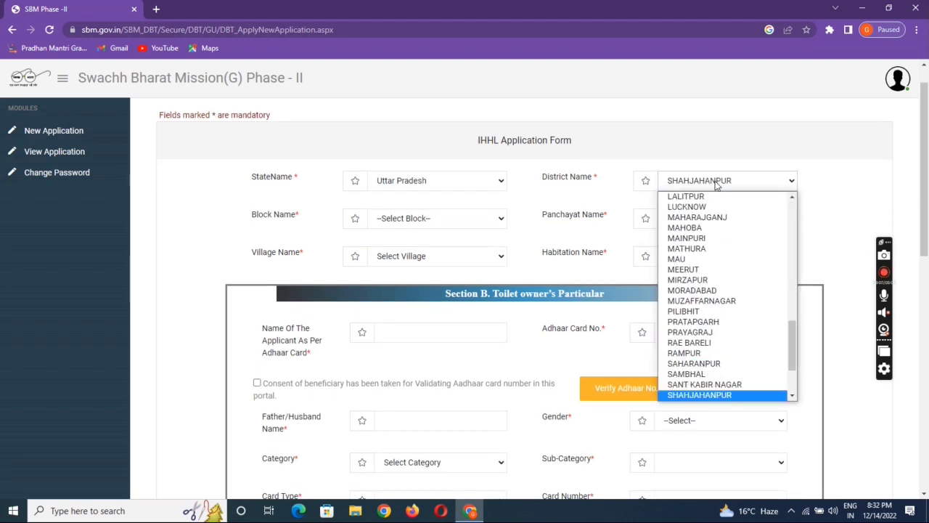
key(Return)
click(453, 218)
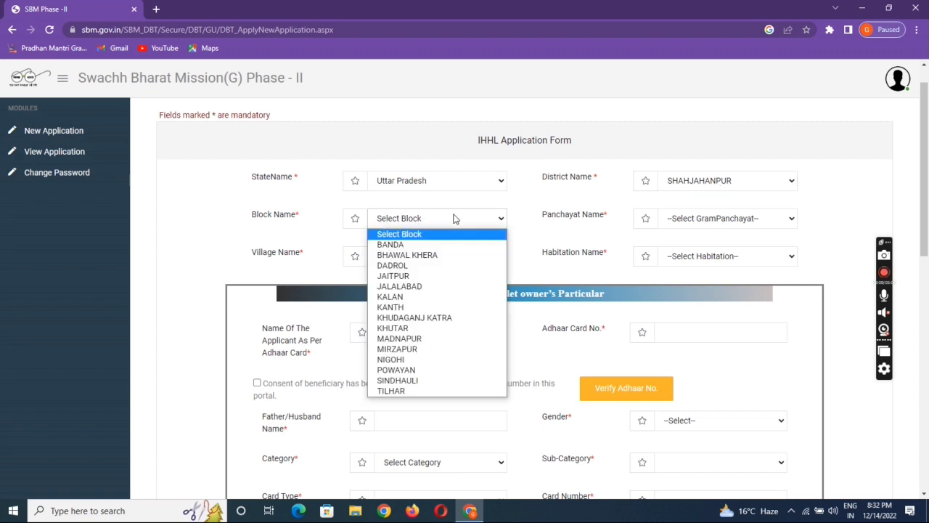
click(429, 320)
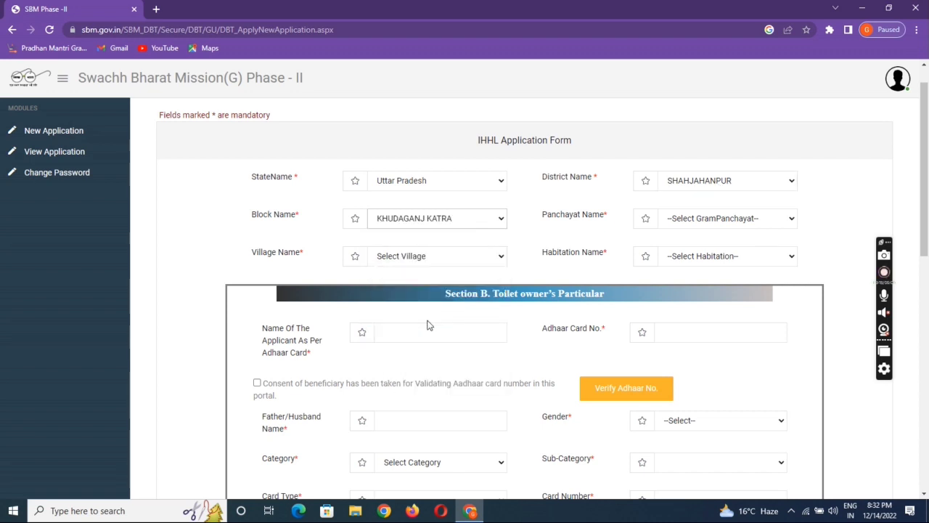
Choose RAMPUR NAWADIA as the Panchayat, Village and Habitation.
click(676, 222)
key(r)
key(r)
key(r)
key(r)
key(r)
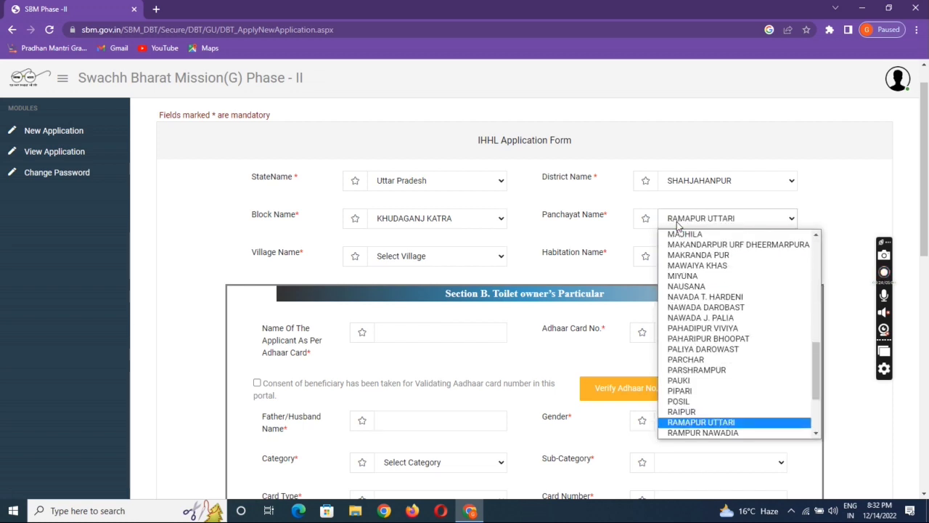
key(r)
key(Return)
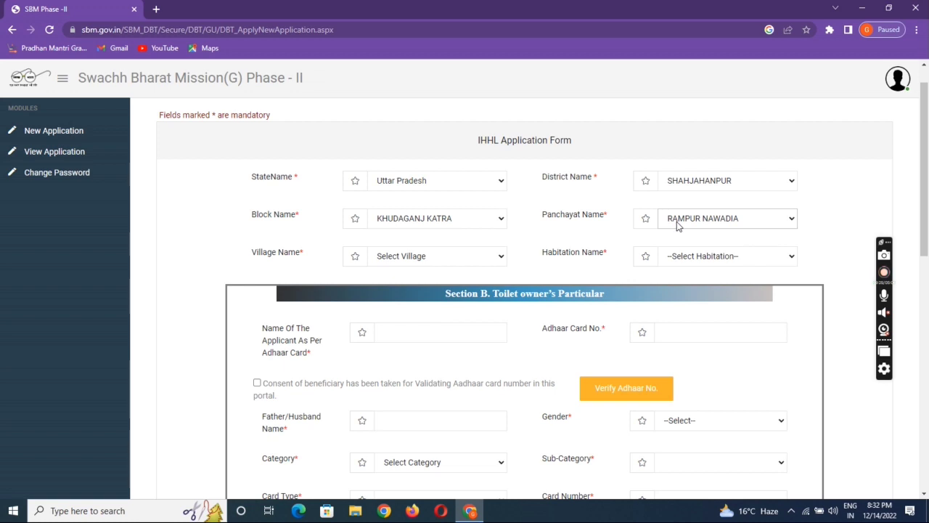
click(417, 261)
click(418, 283)
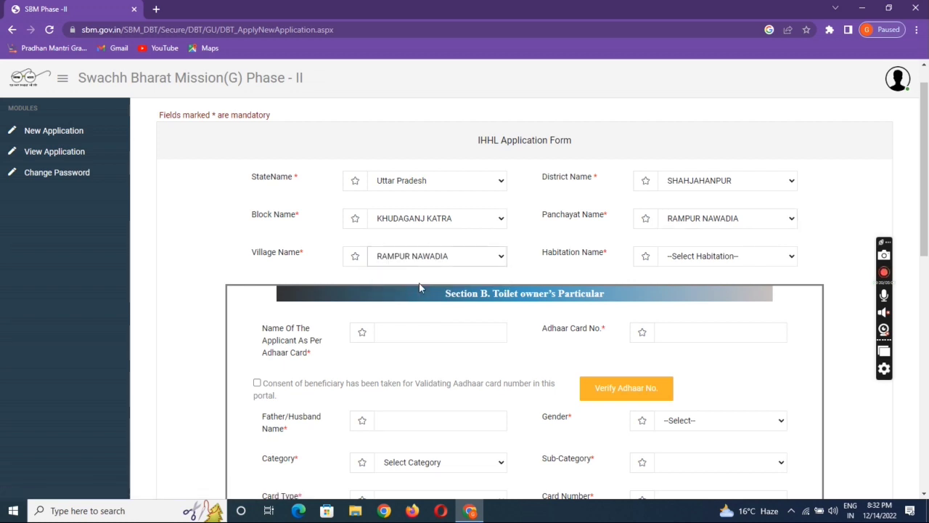
click(683, 259)
click(687, 281)
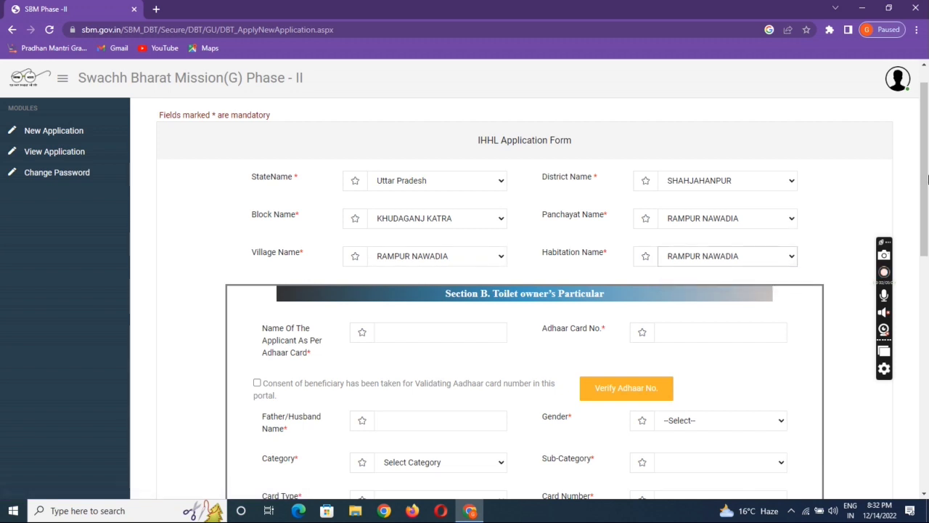
scroll(928, 179, down, 3)
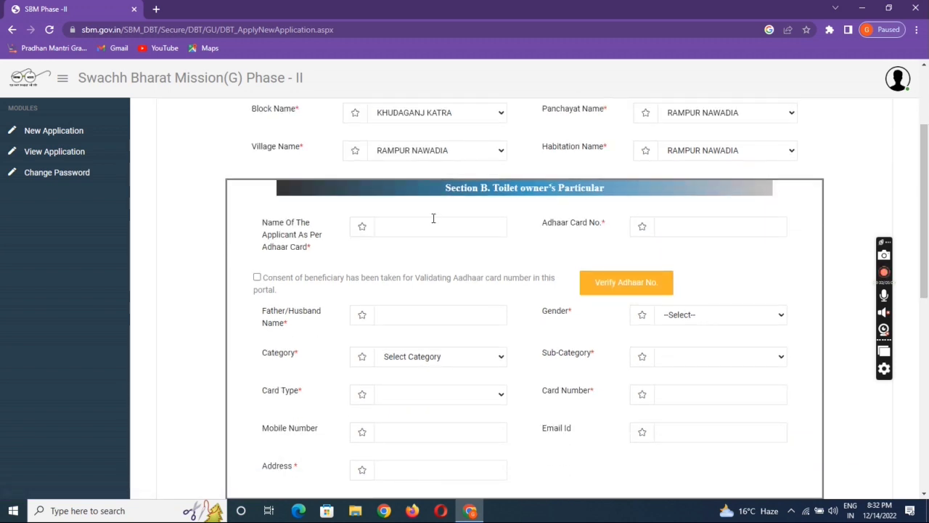
Step through the applicant and father/husband name fields, toggling Aadhaar consent on and off.
click(423, 230)
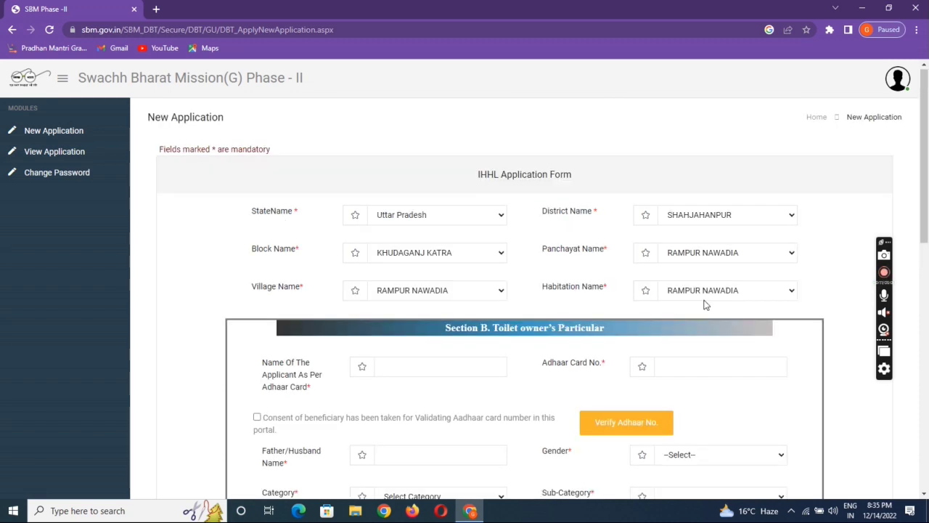
scroll(704, 305, down, 3)
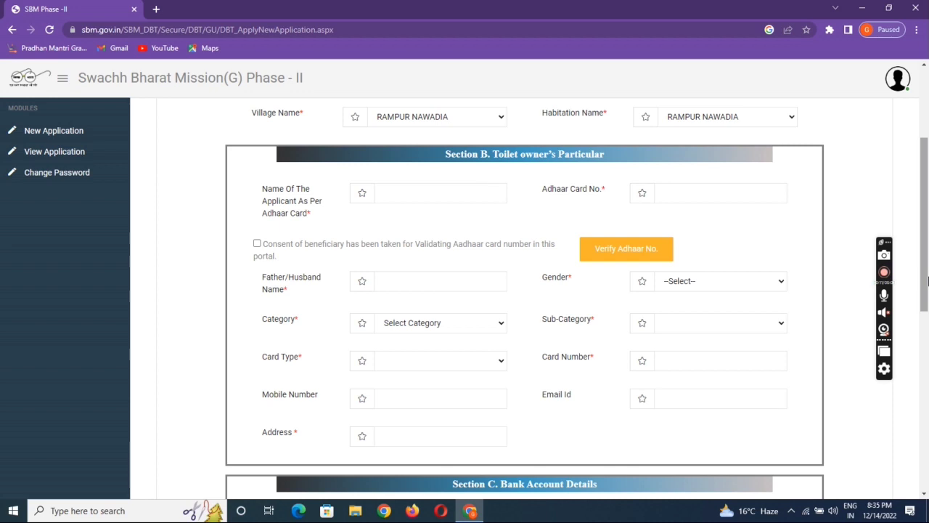
click(442, 189)
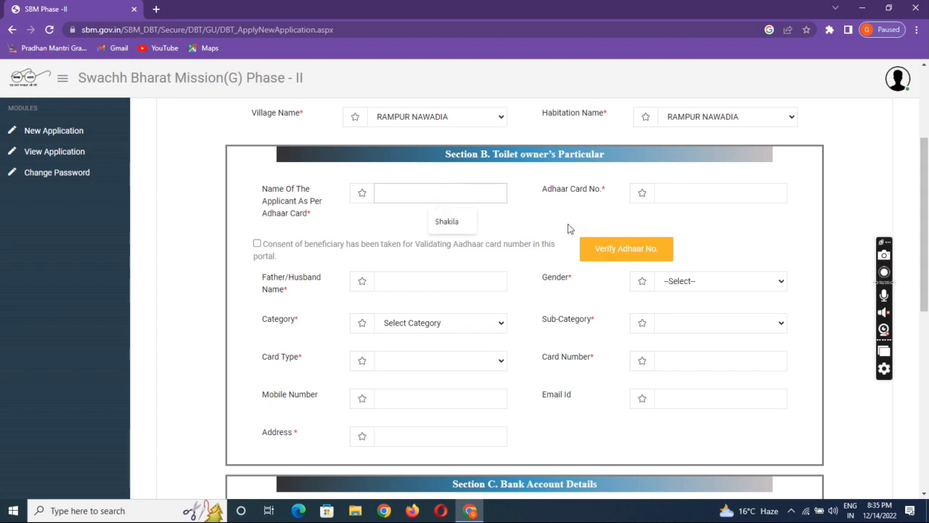
click(435, 289)
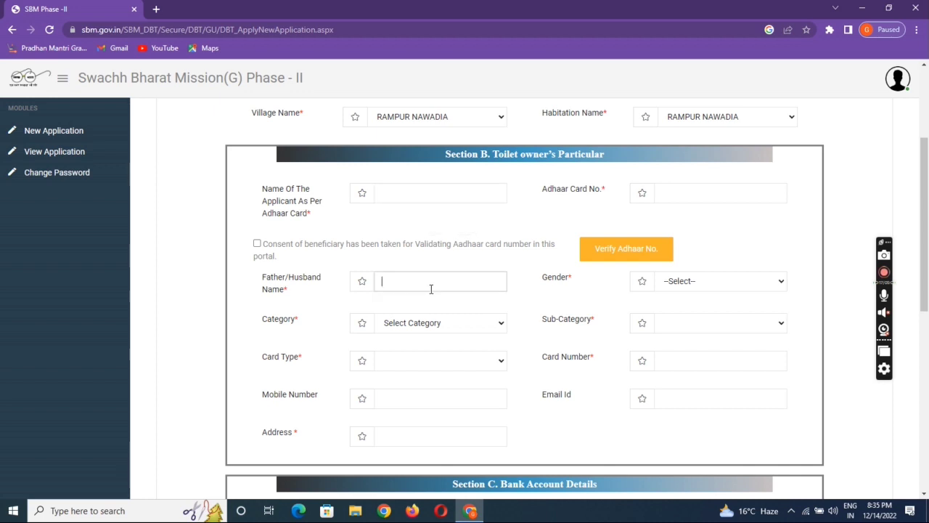
click(257, 244)
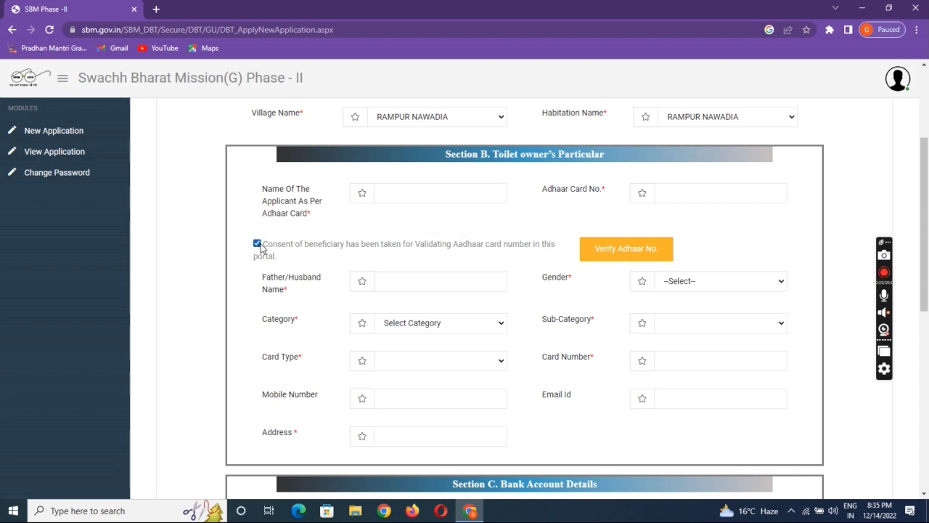
click(257, 245)
click(439, 288)
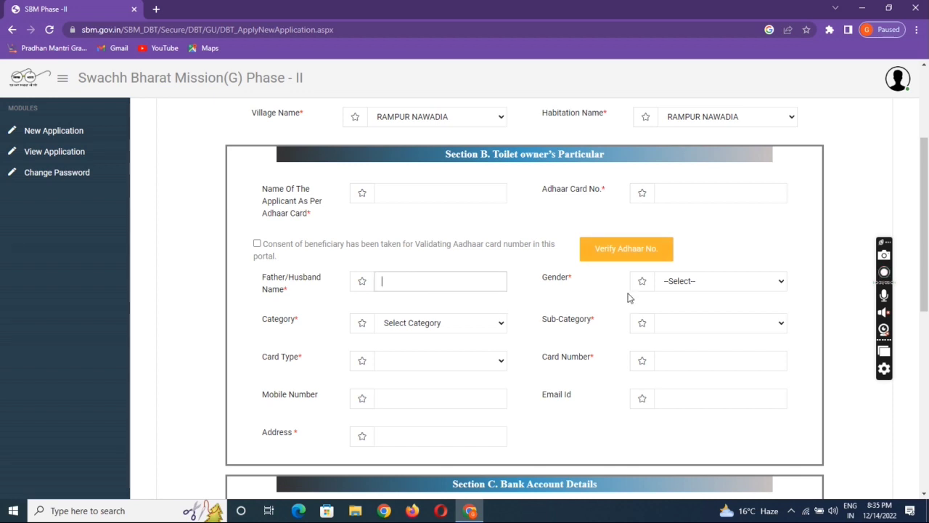
Set the toilet owner's Category to APL, leaving Gender and Sub-category unchanged.
click(695, 284)
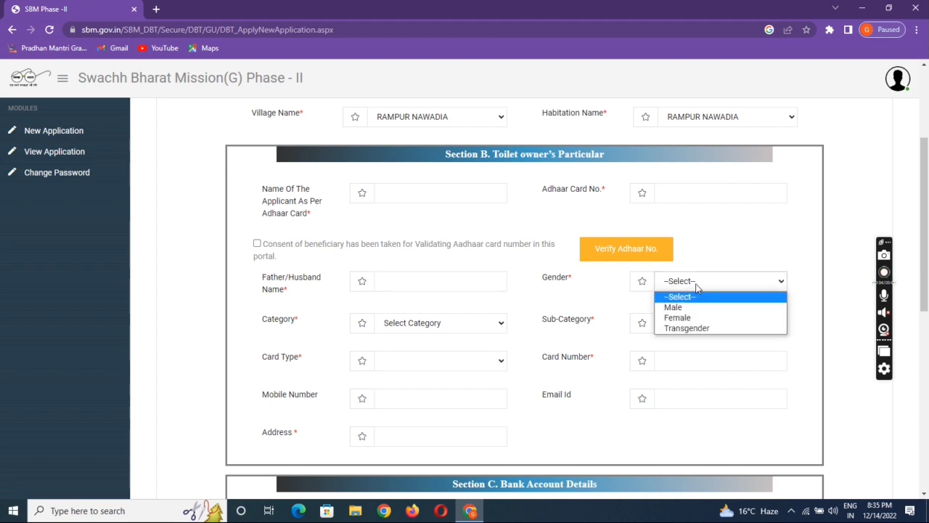
click(553, 302)
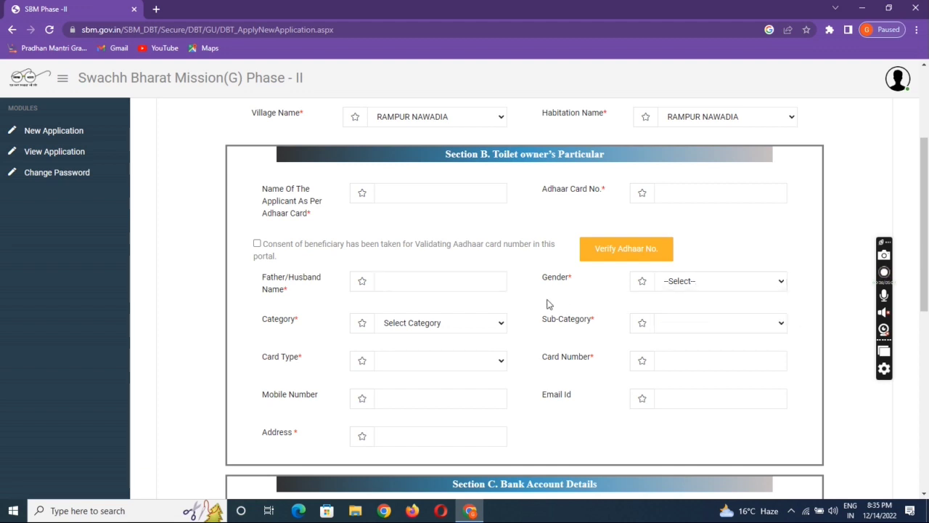
click(460, 327)
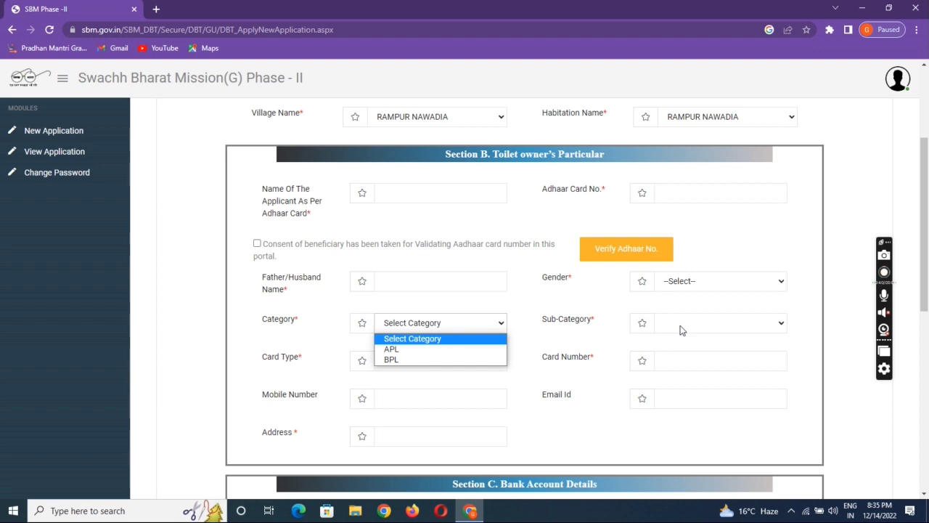
click(434, 351)
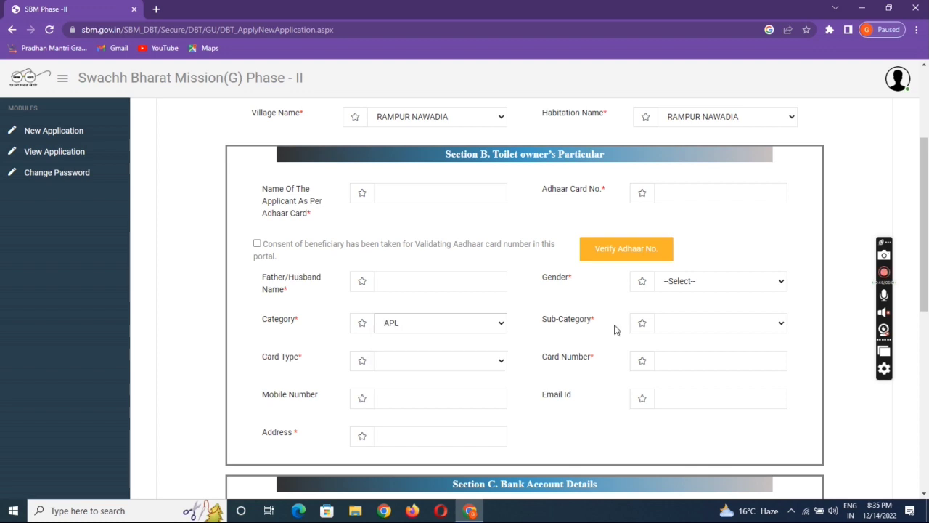
click(682, 323)
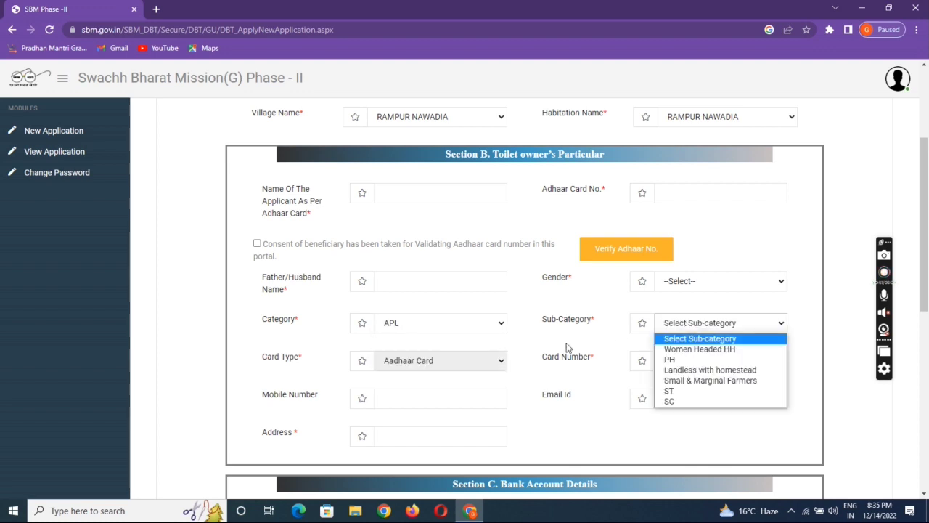
click(572, 365)
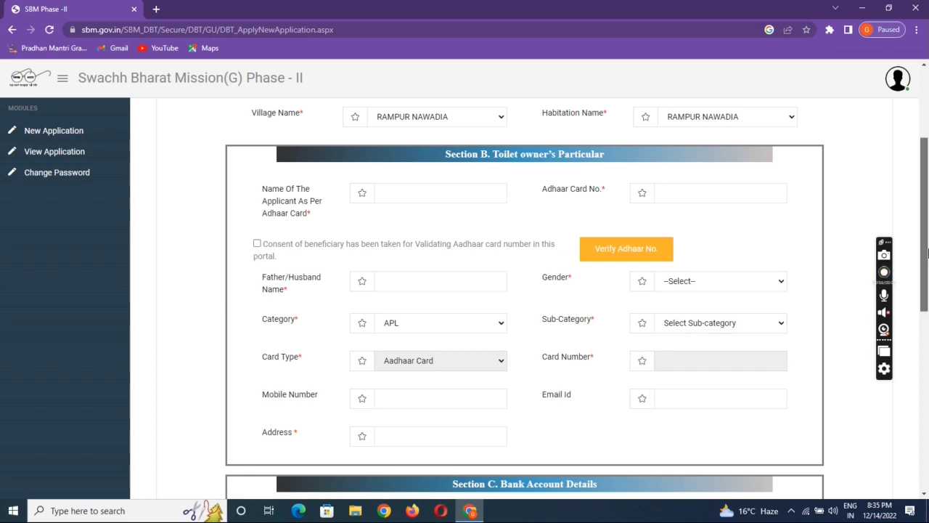
scroll(926, 291, down, 2)
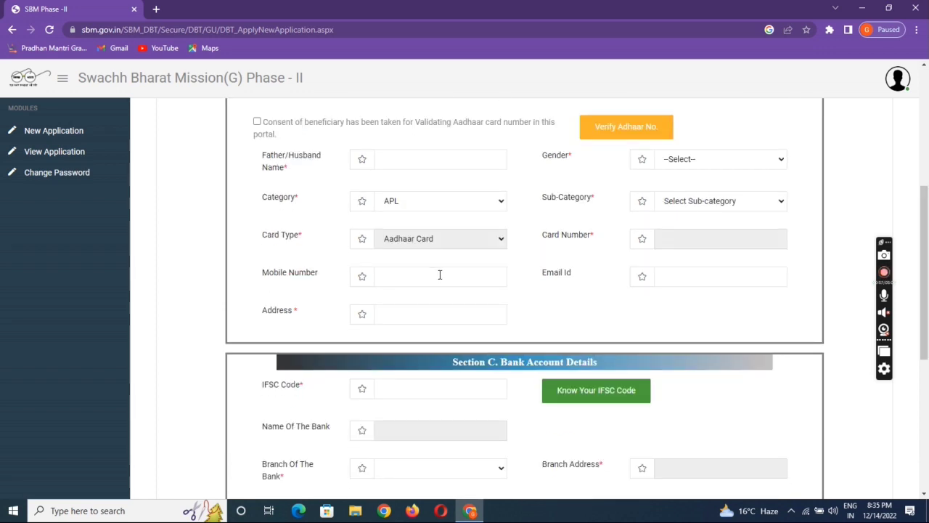
click(440, 274)
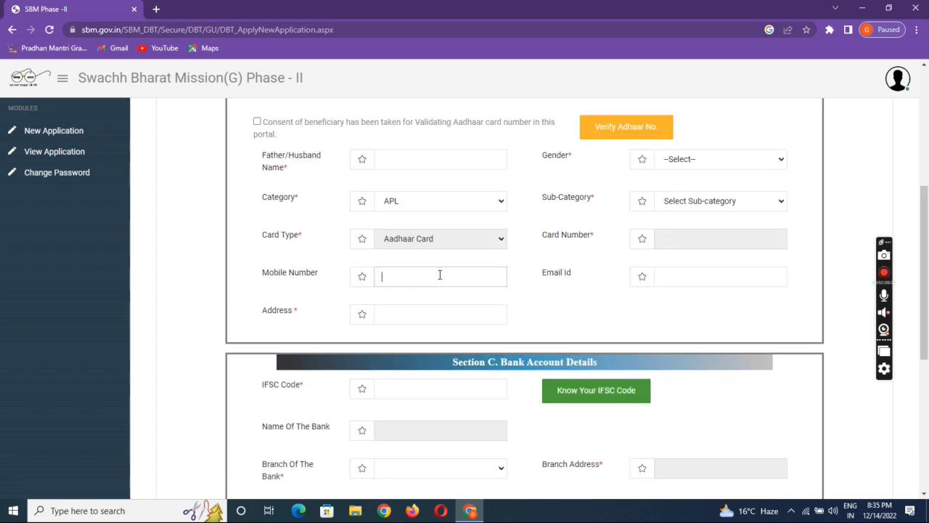
click(690, 278)
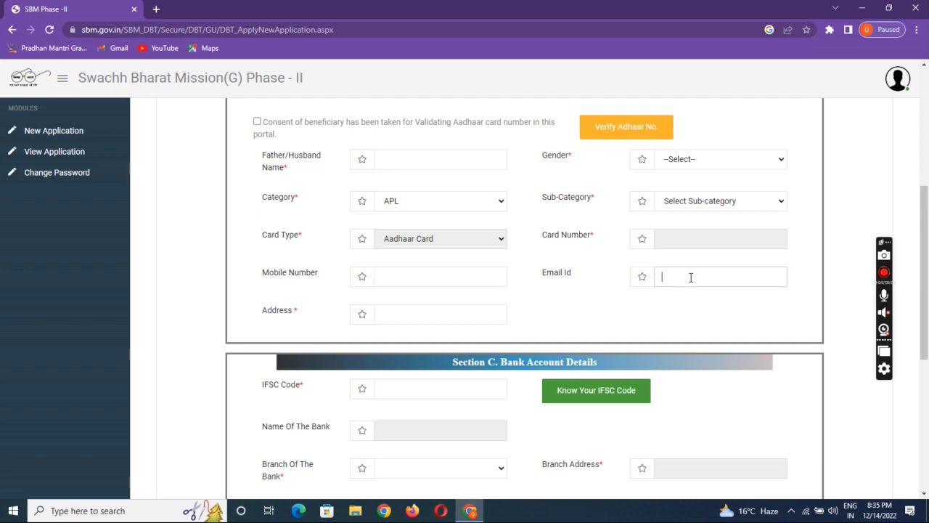
click(431, 319)
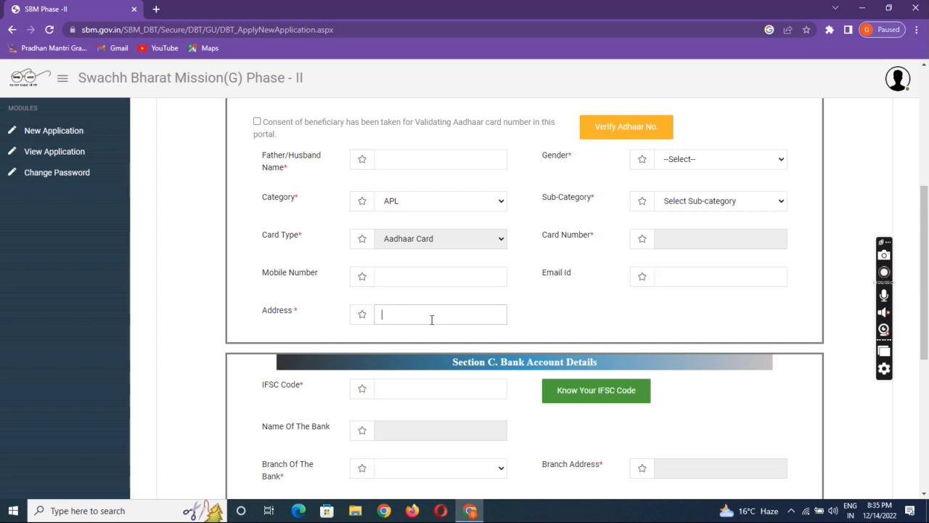
scroll(928, 290, down, 1)
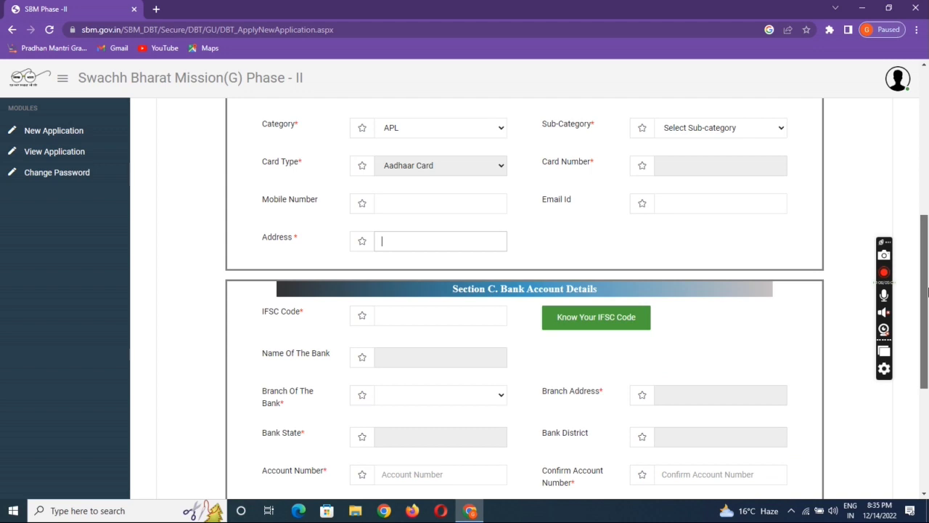
scroll(928, 290, down, 1)
click(425, 232)
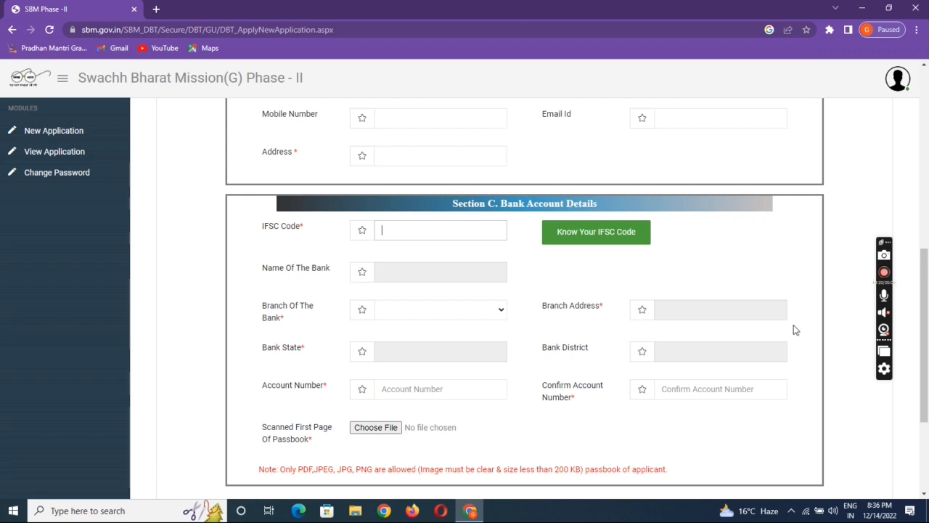
drag(925, 334, 926, 396)
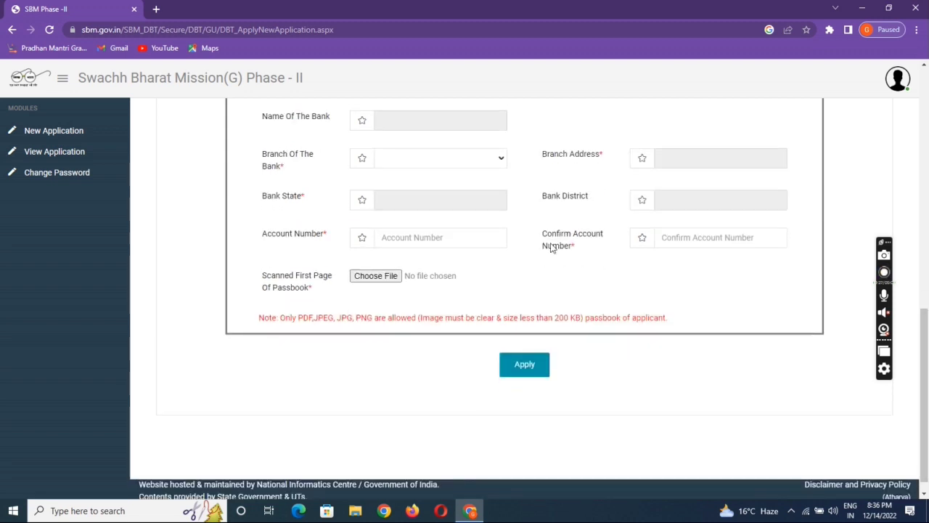
click(395, 239)
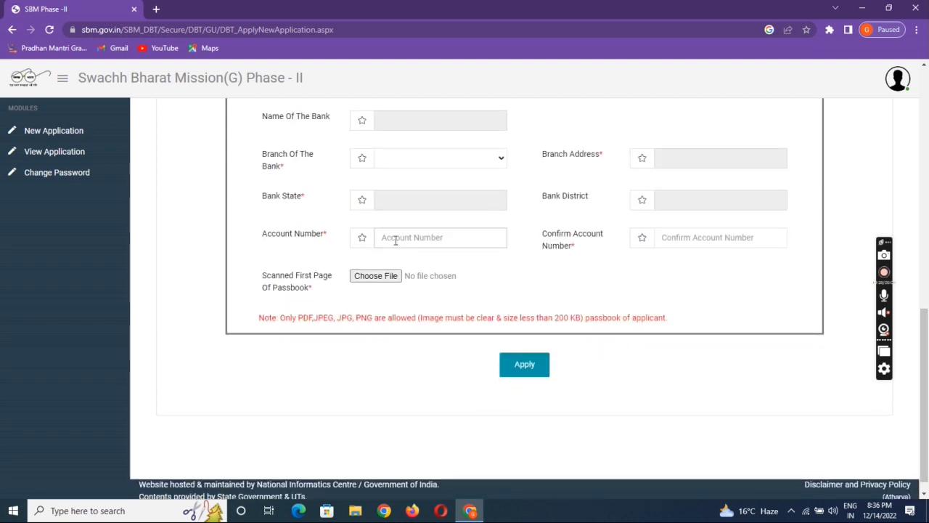
click(696, 240)
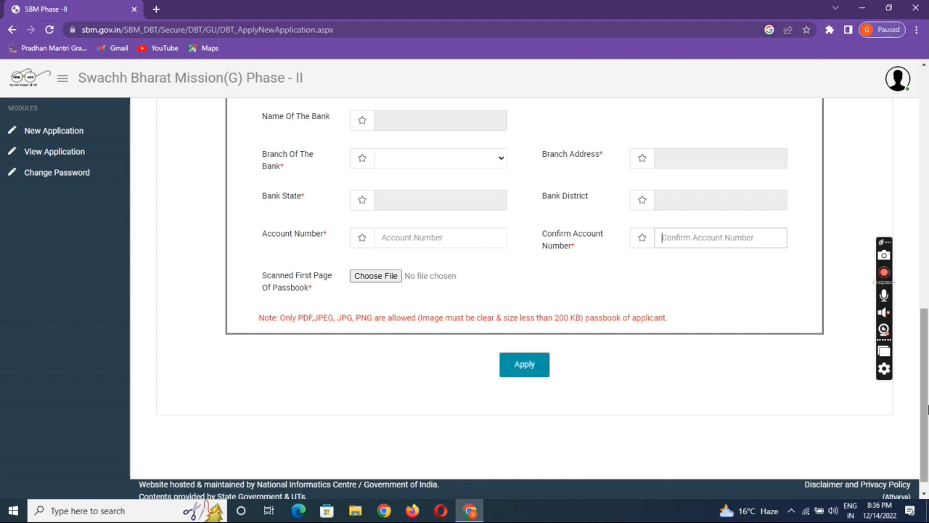
drag(927, 410, 927, 326)
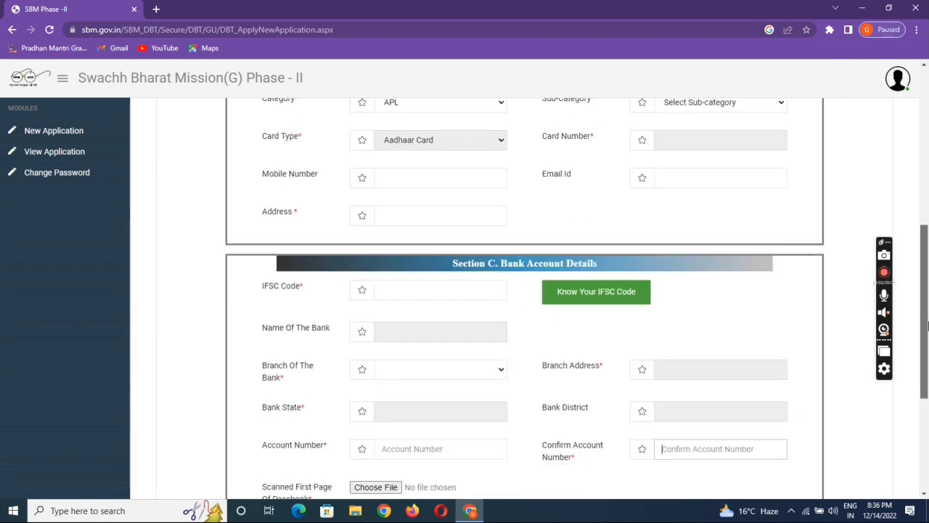